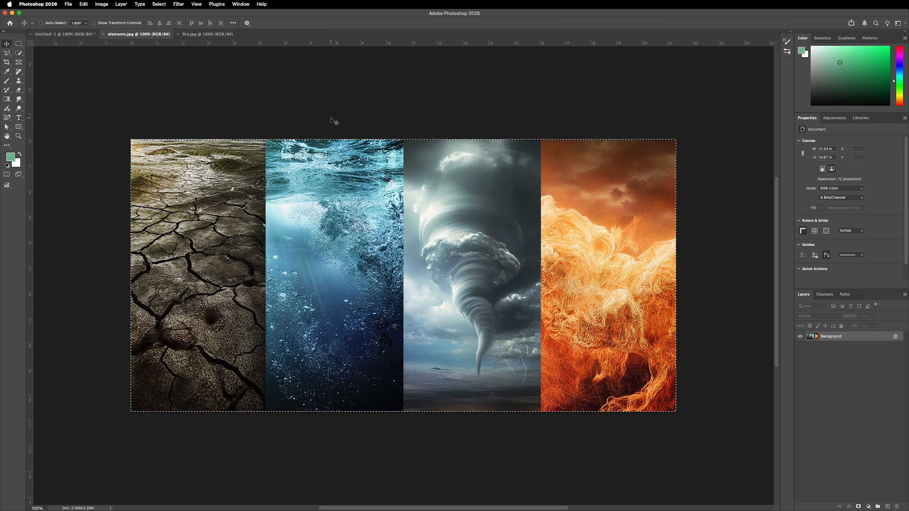
# Step: Copy the selected elements.jpg image into the Untitled-1 document and name its new layer "elements"
pyautogui.press('super+c')
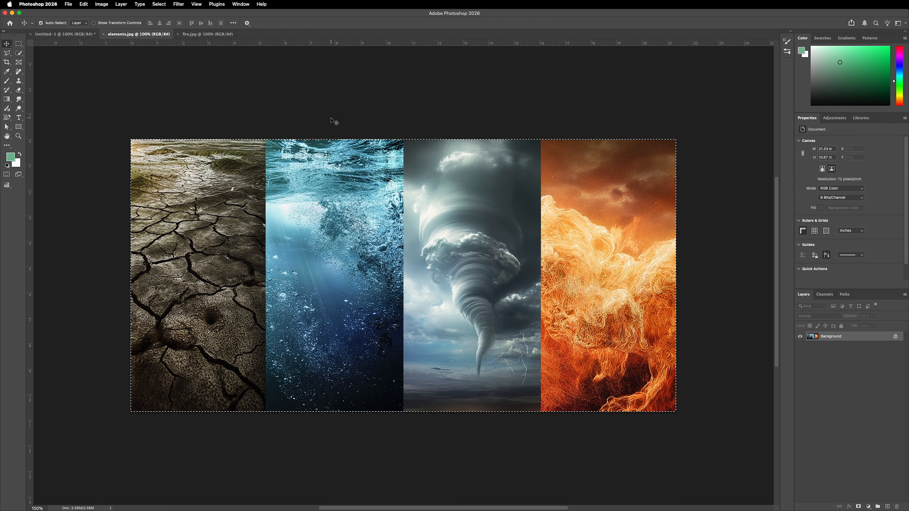
pyautogui.click(65, 34)
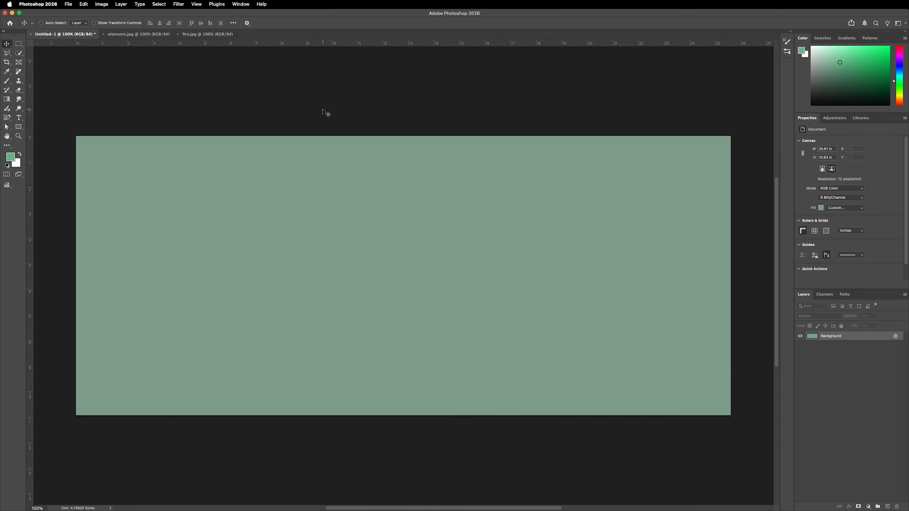
pyautogui.press('super+v')
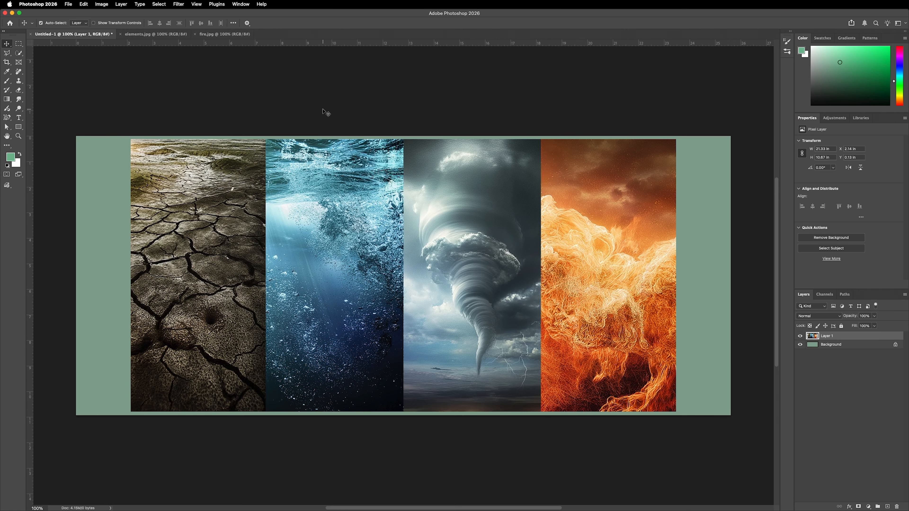
pyautogui.doubleClick(827, 336)
pyautogui.write('elements')
pyautogui.press('Return')
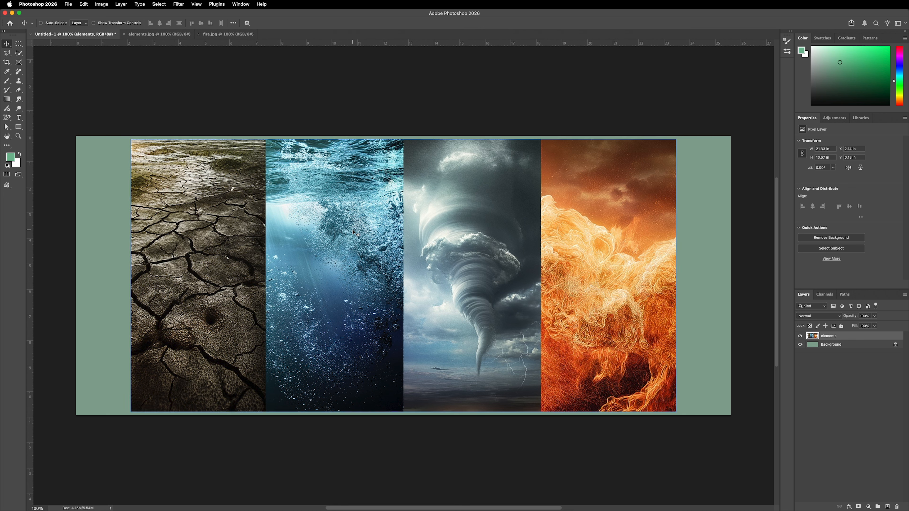
# Step: Add the text "MASK" over the elements image and set its size to 400 pt
pyautogui.press('t')
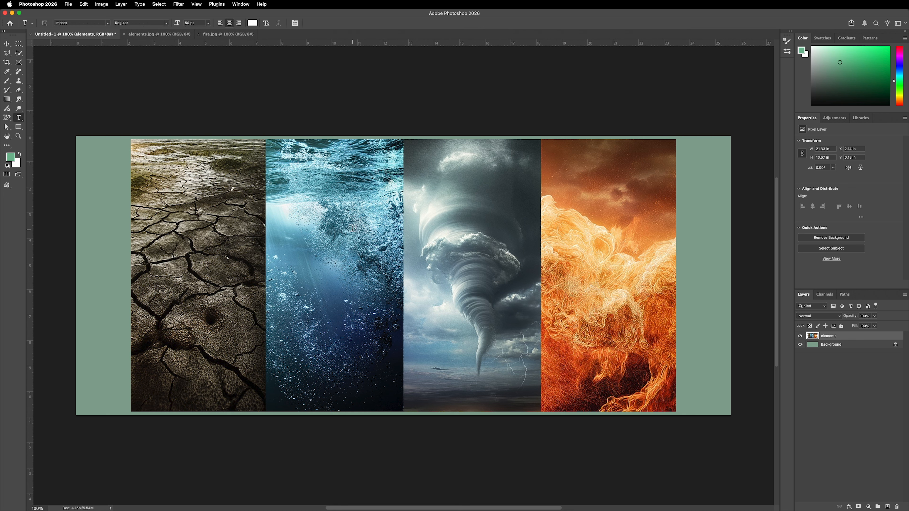
pyautogui.click(250, 216)
pyautogui.write('MASK')
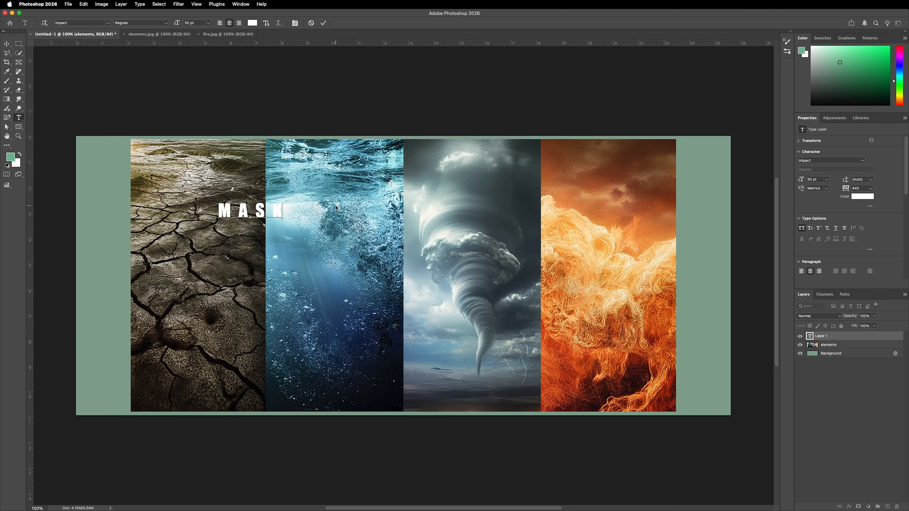
pyautogui.press('super+a')
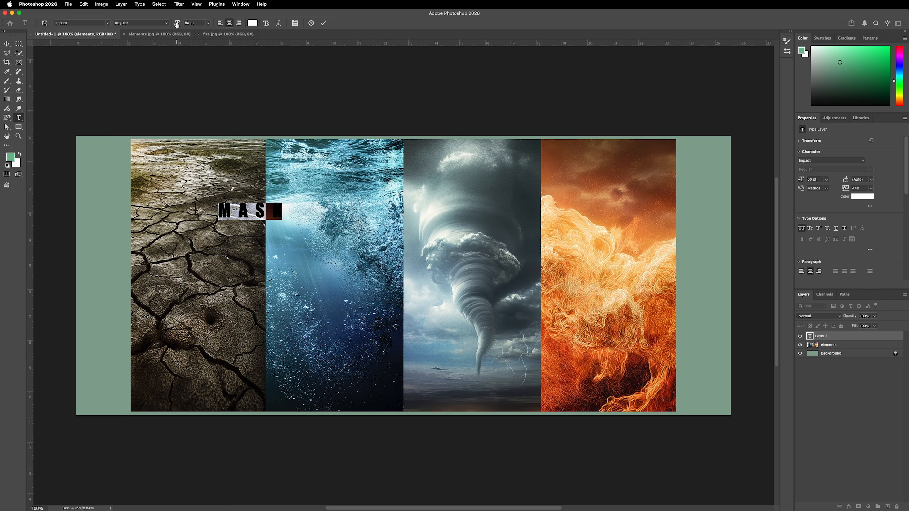
pyautogui.moveTo(177, 23); pyautogui.dragTo(301, 24)
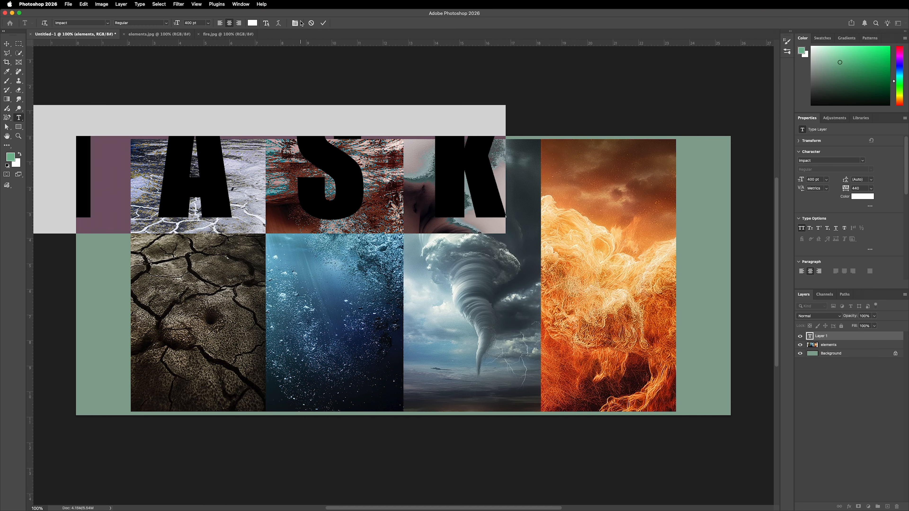
pyautogui.click(323, 23)
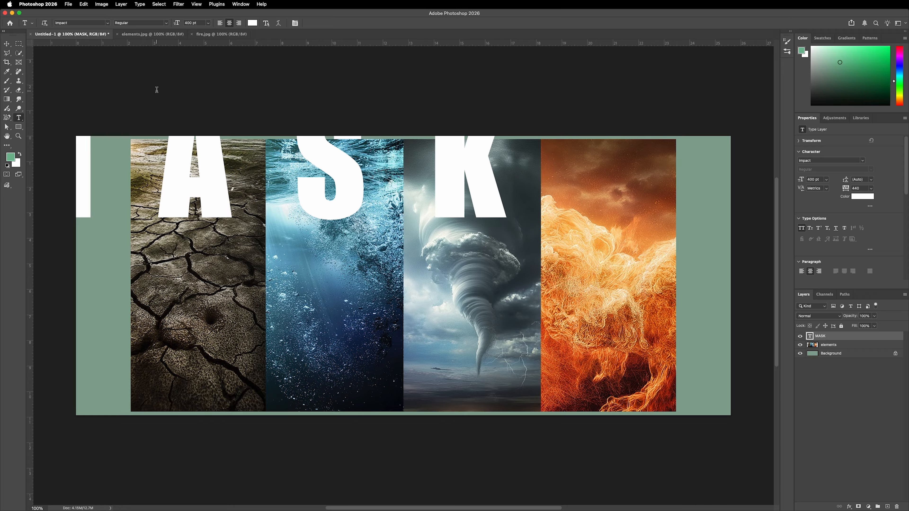
# Step: Centre the MASK text horizontally and vertically on the whole canvas and clear the selection
pyautogui.press('v')
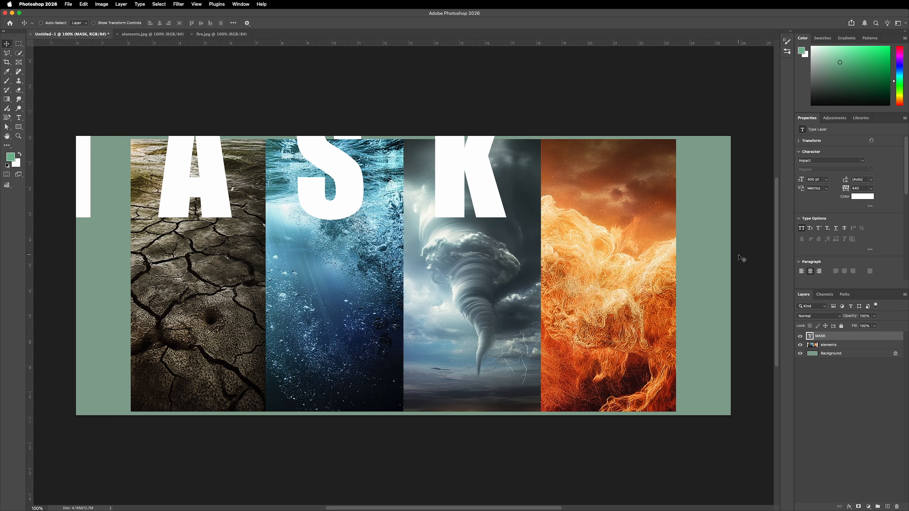
pyautogui.press('super+a')
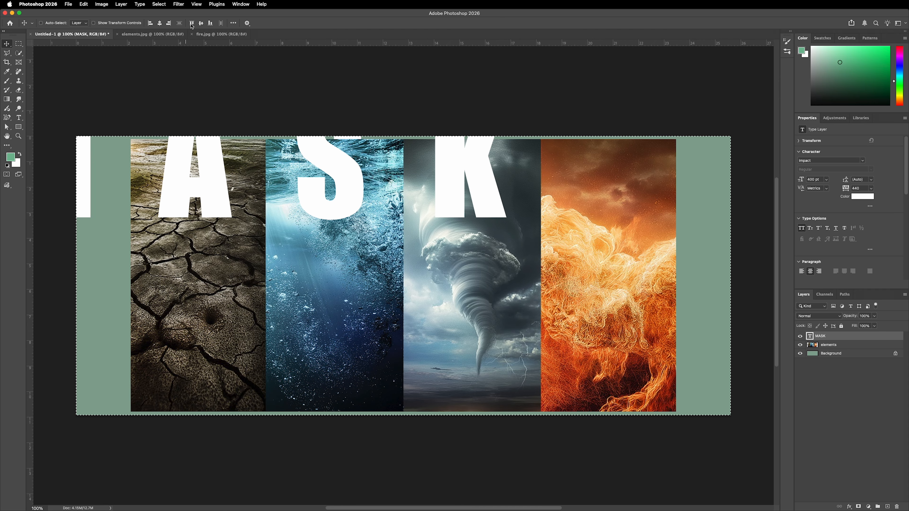
pyautogui.click(159, 25)
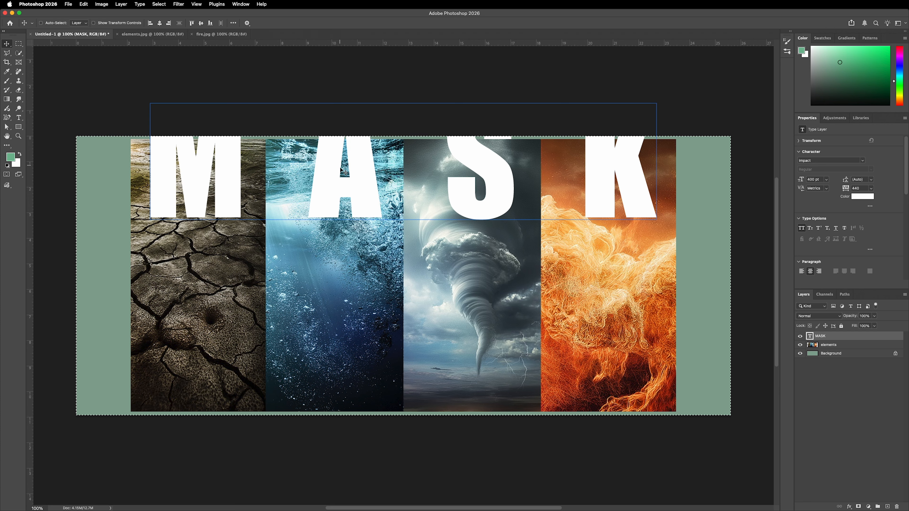
pyautogui.click(201, 24)
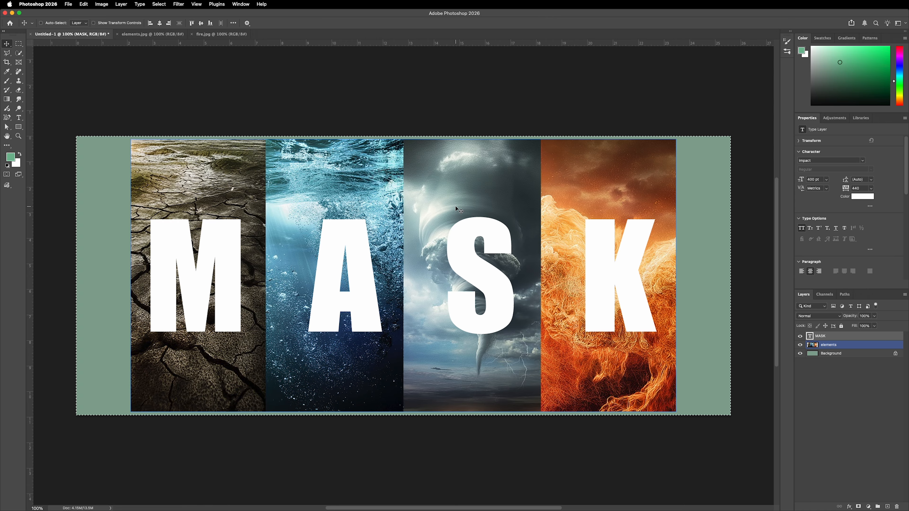
pyautogui.press('super+d')
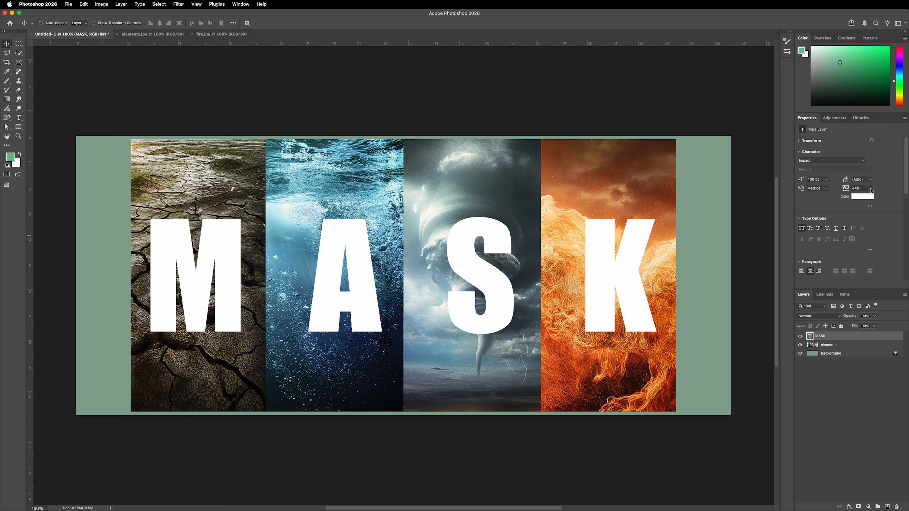
# Step: Try tighter letter tracking values such as 40 and 200 on the MASK text, ending at 440
pyautogui.moveTo(846, 190); pyautogui.dragTo(839, 191)
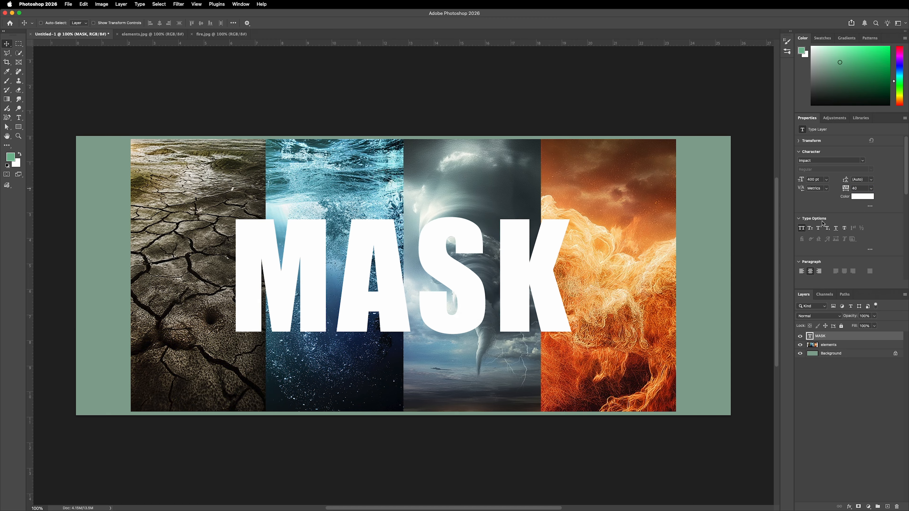
pyautogui.click(849, 188)
pyautogui.write('200')
pyautogui.press('Return')
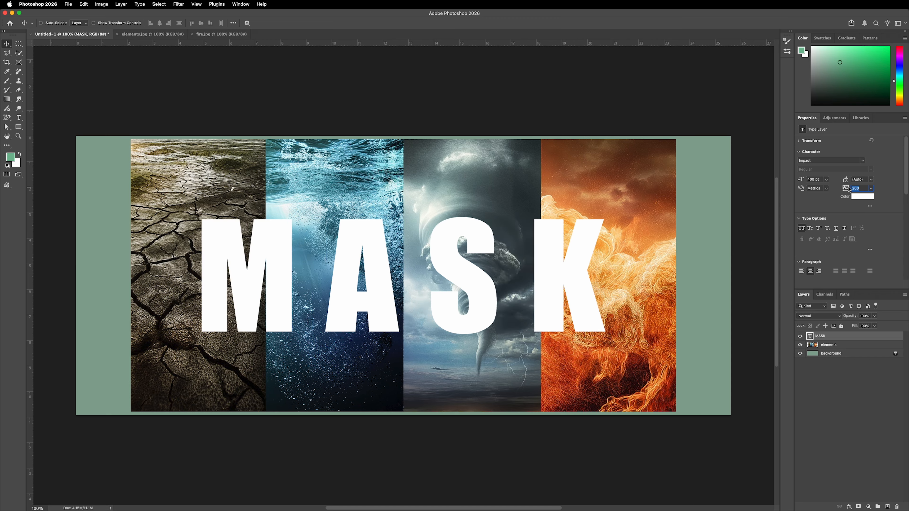
pyautogui.write('280')
pyautogui.press('Return')
pyautogui.write('500')
pyautogui.press('Return')
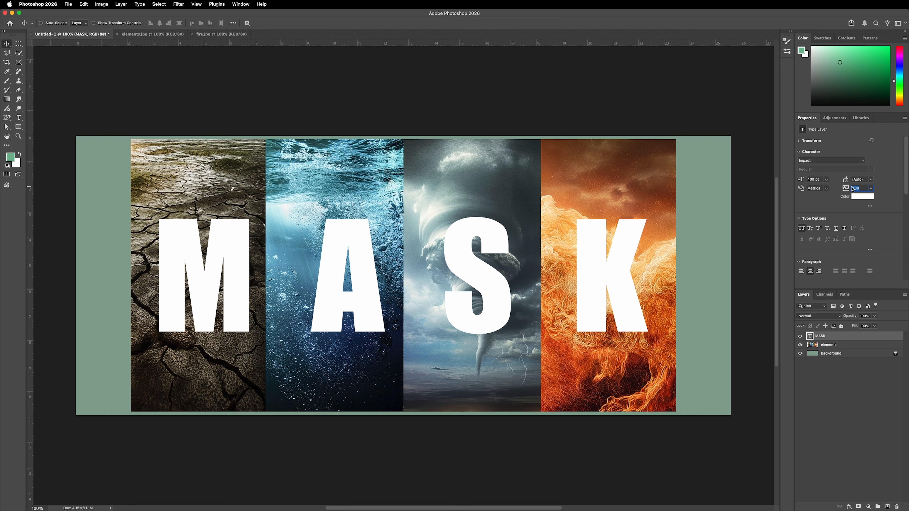
pyautogui.moveTo(851, 187); pyautogui.dragTo(852, 187)
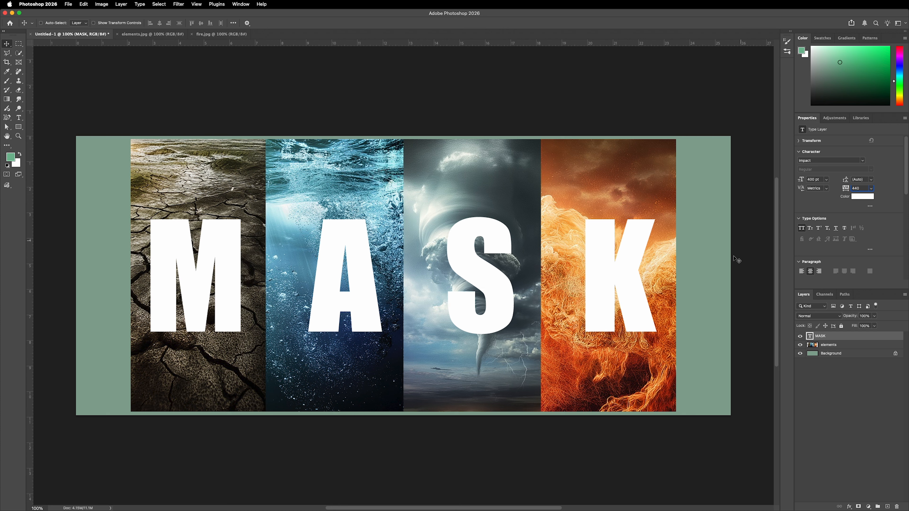
# Step: Move the elements layer directly above the MASK text layer
pyautogui.click(839, 345)
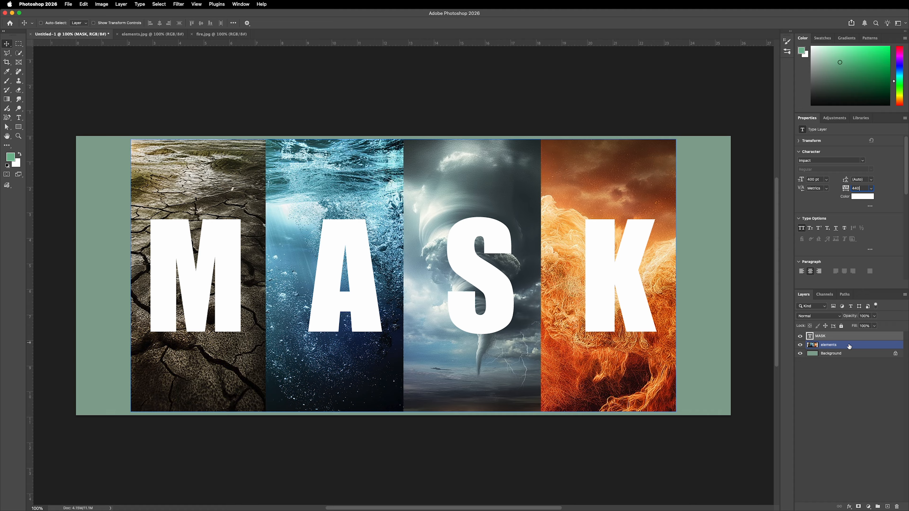
pyautogui.moveTo(848, 346); pyautogui.dragTo(846, 337)
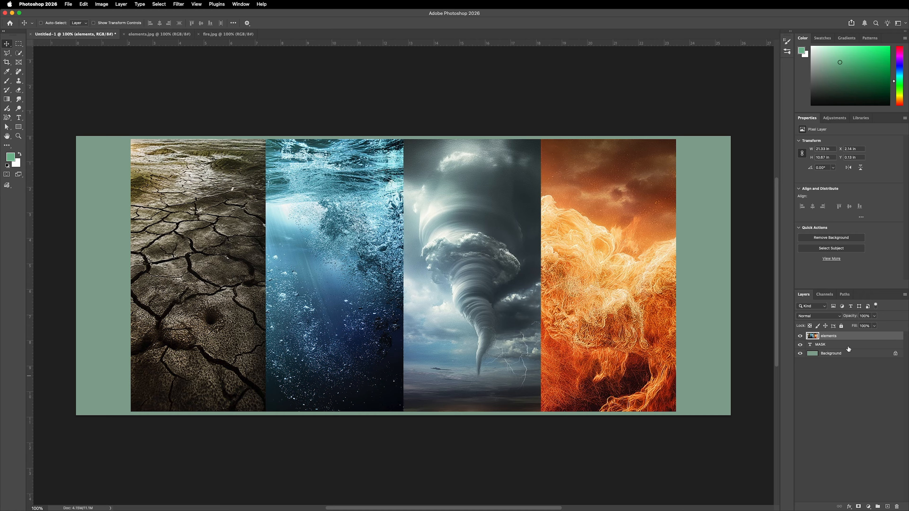
pyautogui.rightClick(847, 338)
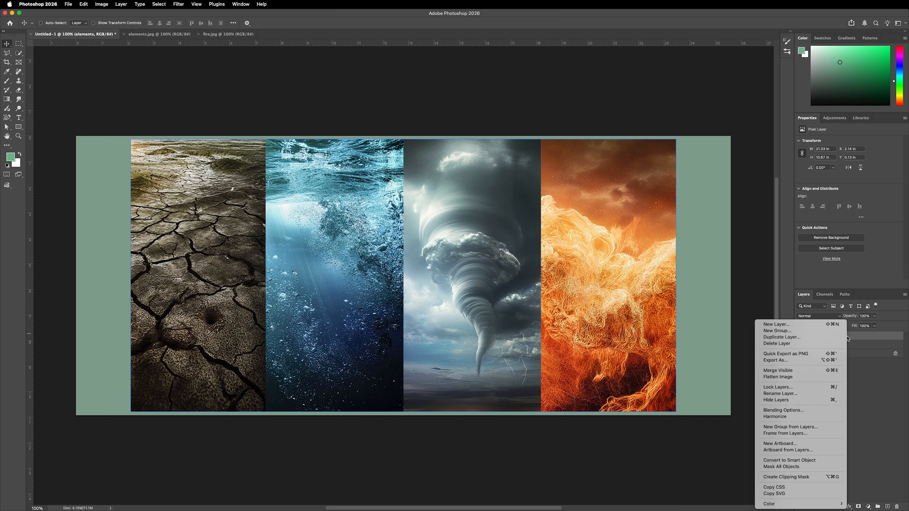
pyautogui.click(783, 477)
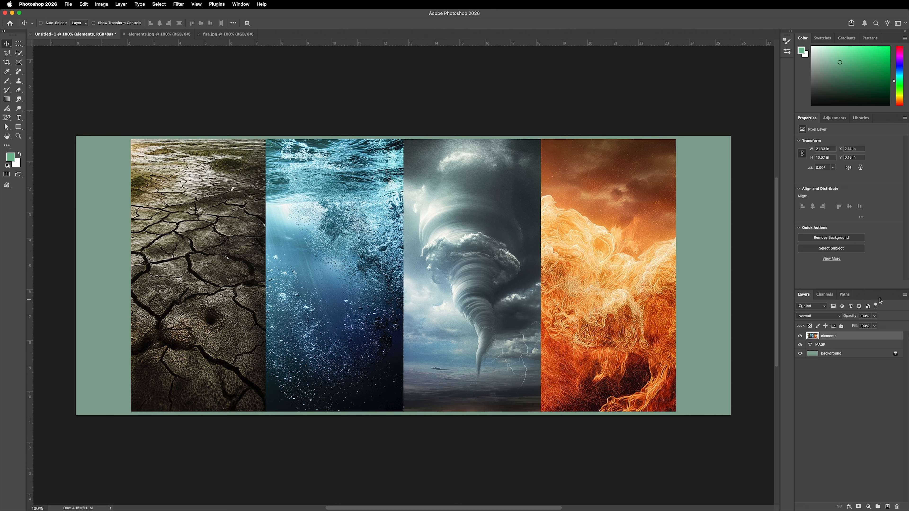
pyautogui.click(905, 295)
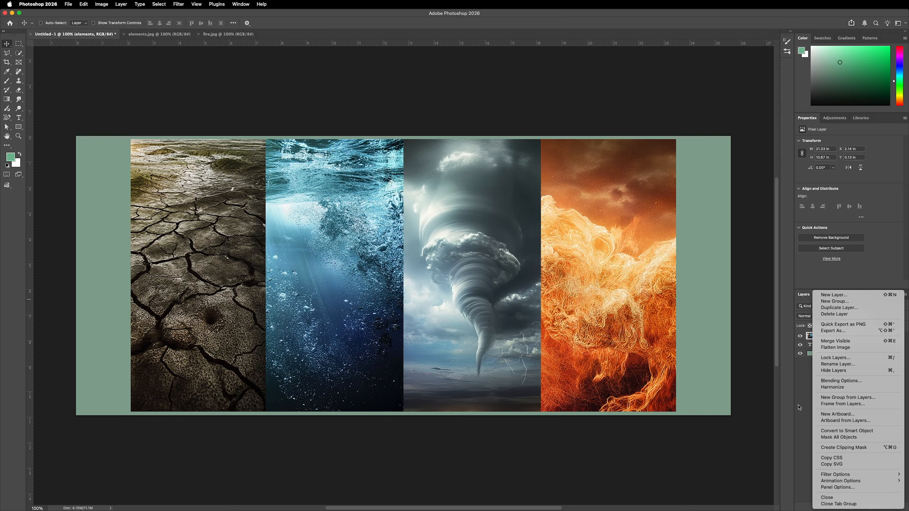
pyautogui.click(803, 379)
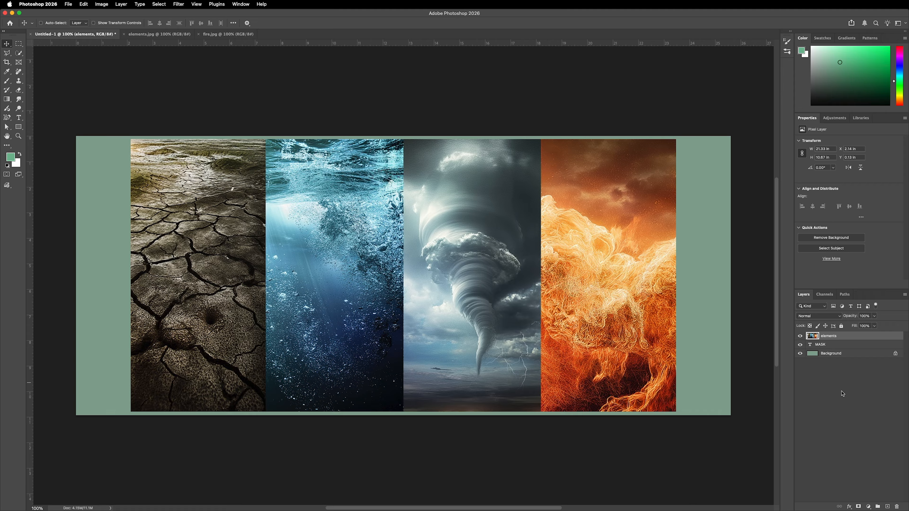
# Step: Clip the elements layer to the MASK text and shift the image up inside the letters to about Y -1.47 in
pyautogui.click(823, 348)
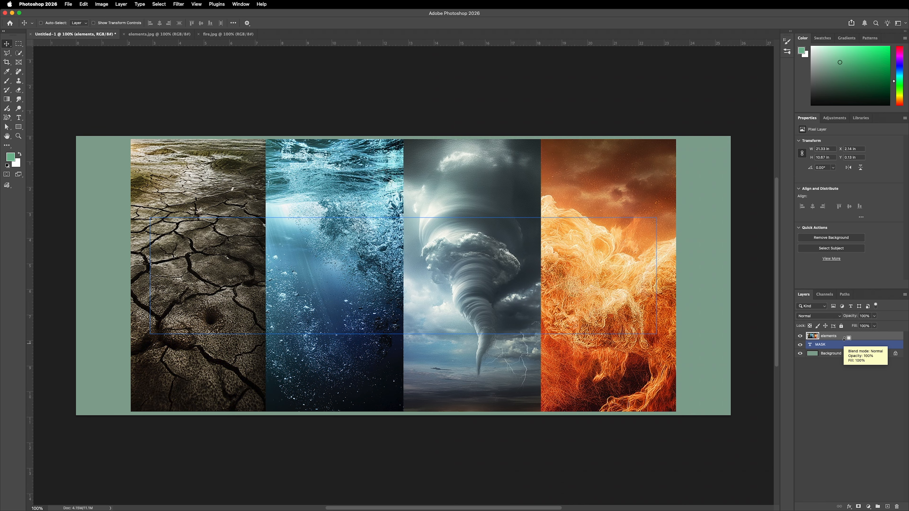
pyautogui.keyDown('alt'); pyautogui.click(844, 338); pyautogui.keyUp('alt')
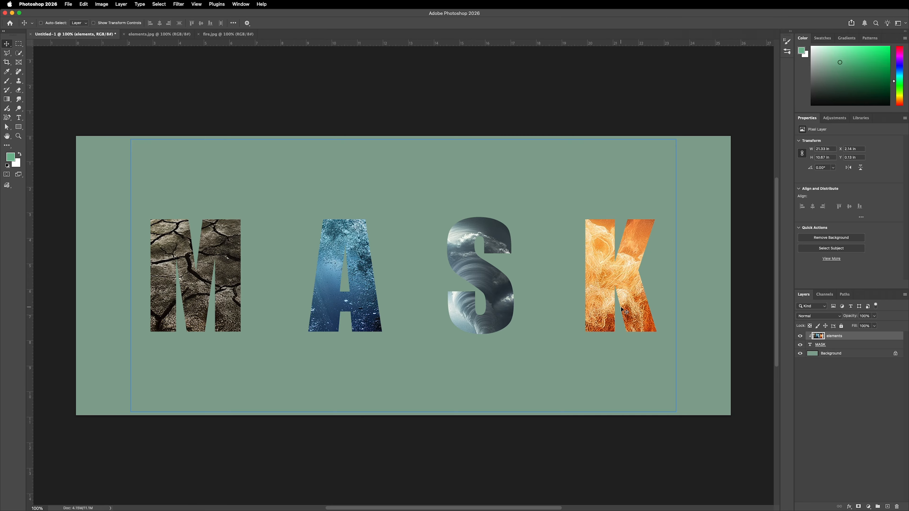
pyautogui.moveTo(624, 312); pyautogui.dragTo(617, 257)
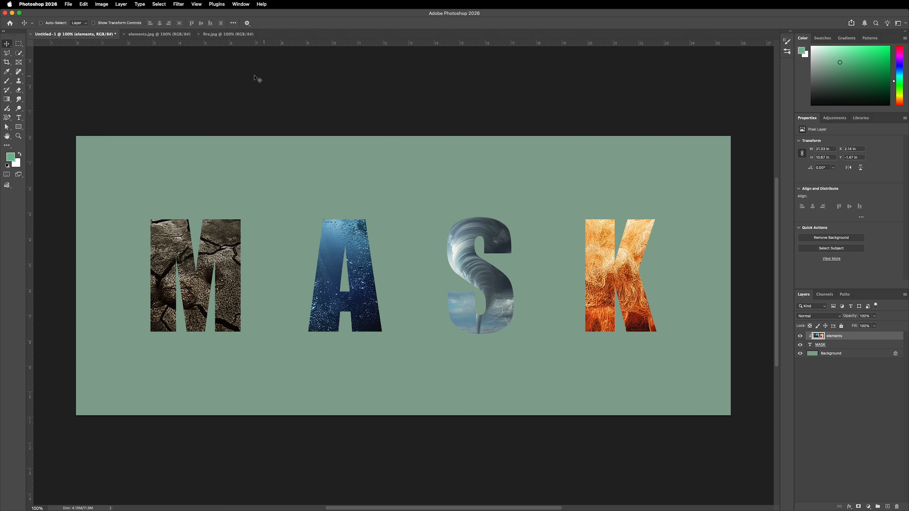
# Step: Copy the entire fire.jpg image into the Untitled-1 document and name its new layer "fire"
pyautogui.click(217, 34)
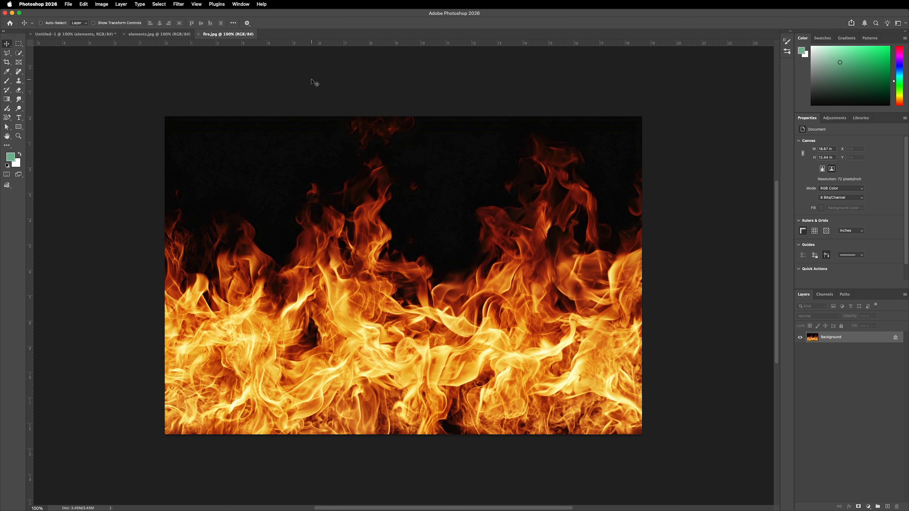
pyautogui.press('super+a')
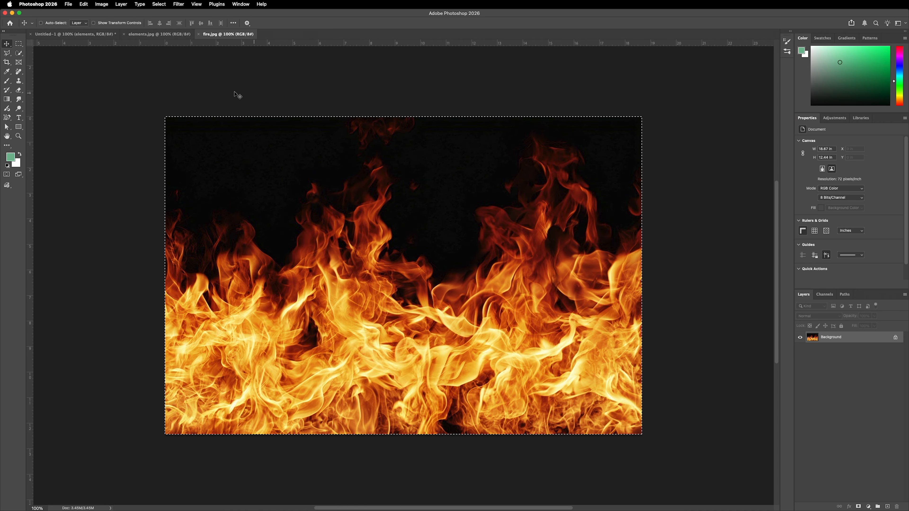
pyautogui.click(64, 36)
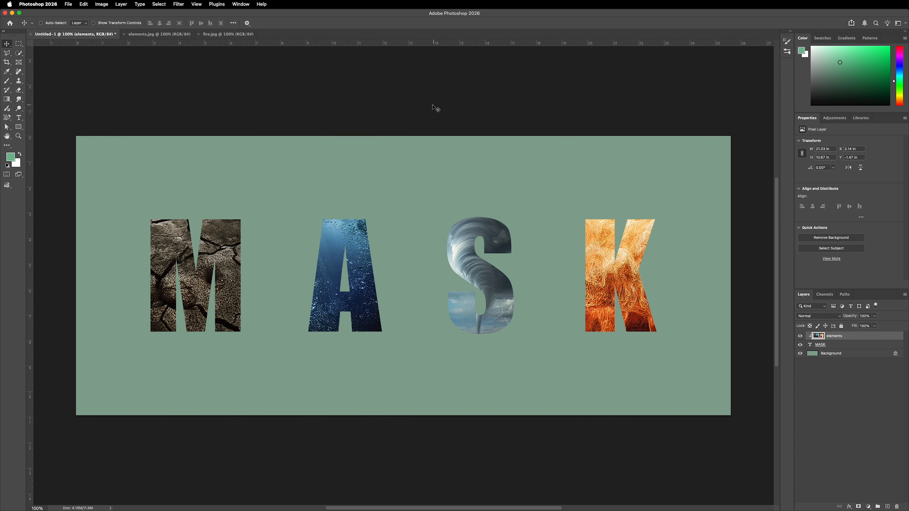
pyautogui.press('cmd+v')
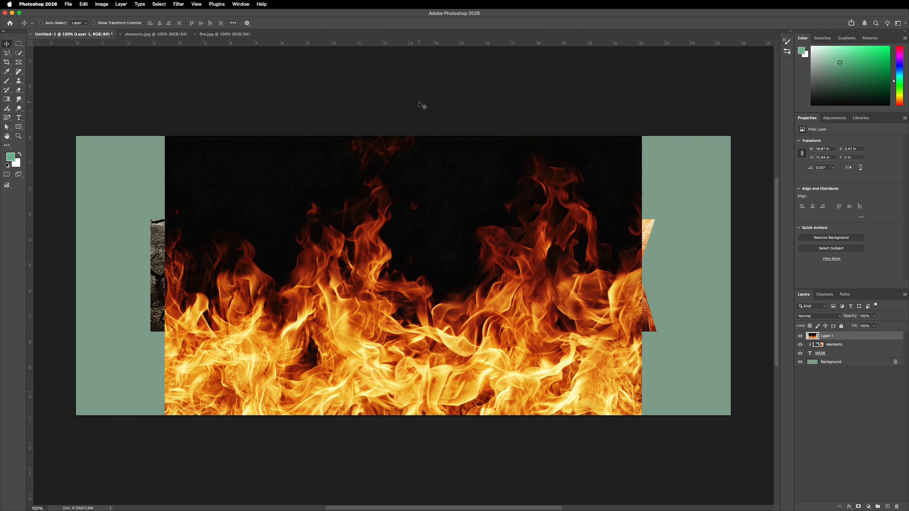
pyautogui.doubleClick(826, 336)
pyautogui.write('fi')
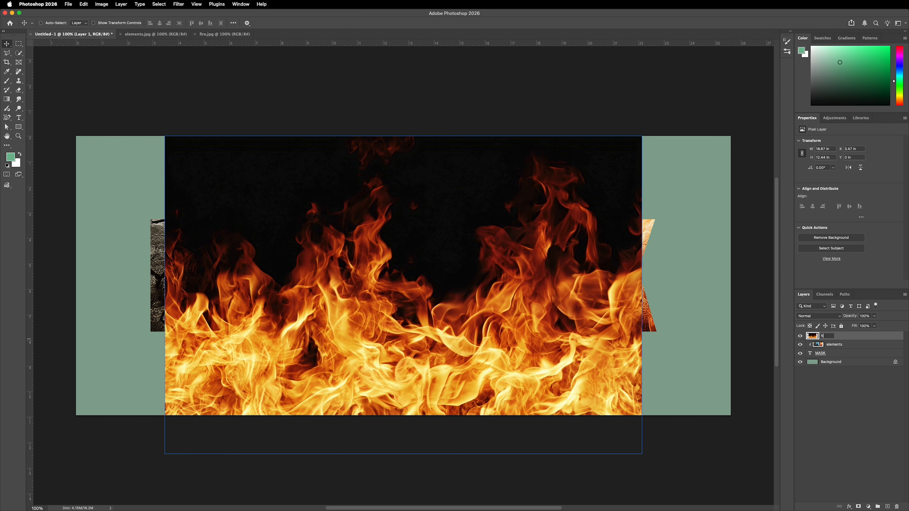
pyautogui.write('re')
pyautogui.press('Return')
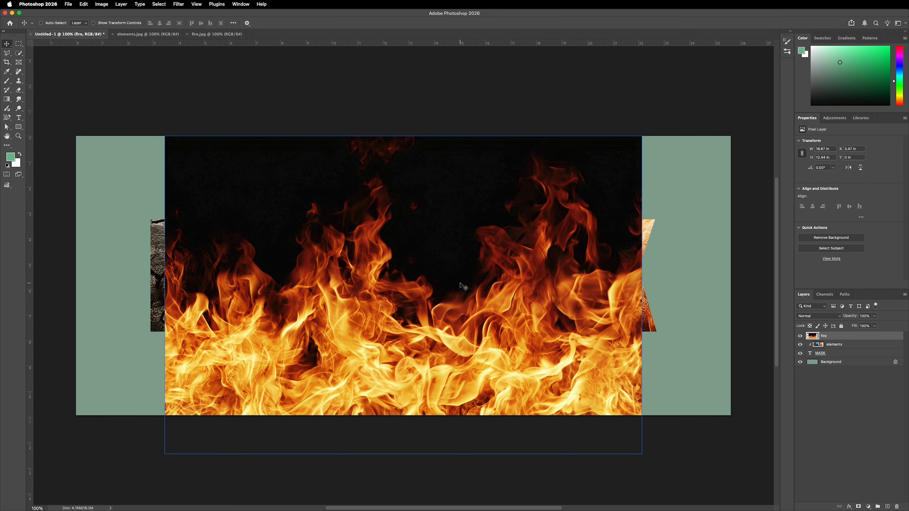
# Step: Scale the fire layer down to about 50% and move it over the letter K
pyautogui.press('super+t')
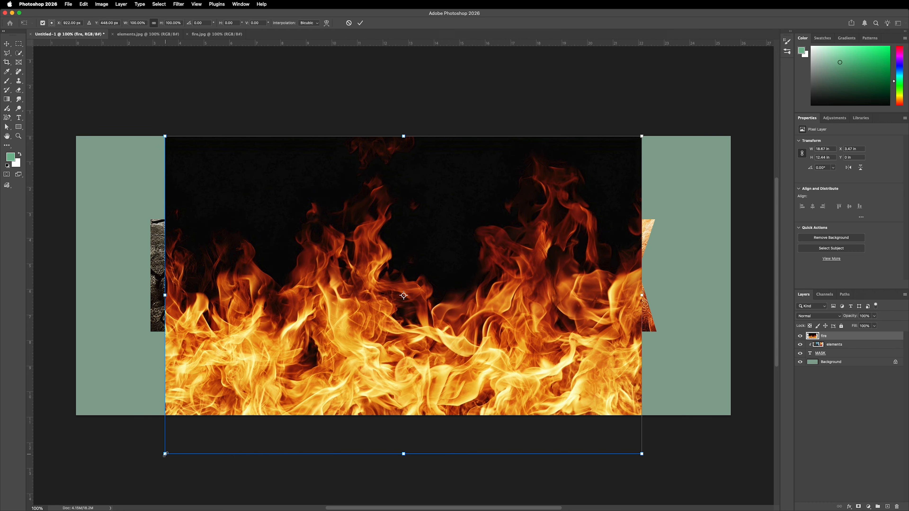
pyautogui.moveTo(167, 453); pyautogui.dragTo(410, 305)
pyautogui.moveTo(500, 250); pyautogui.dragTo(582, 296)
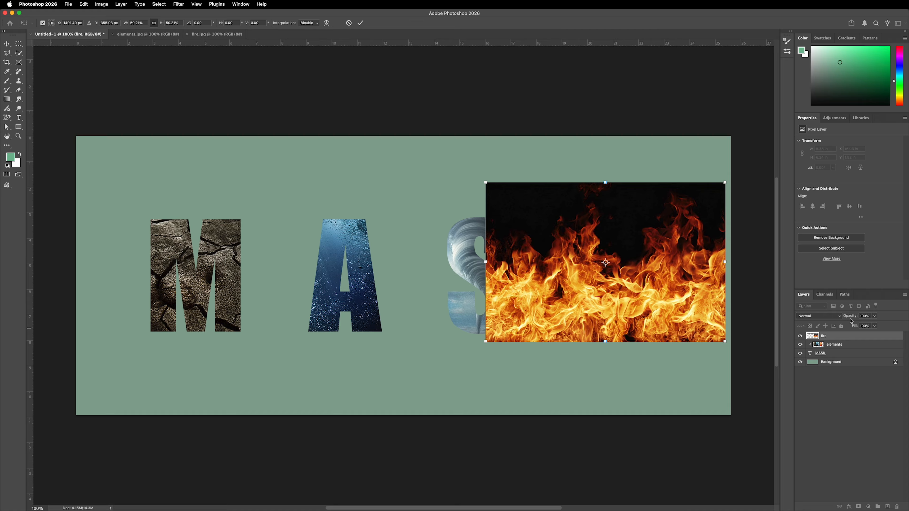
# Step: Lower the fire layer's opacity to 37%, then scale it to about 45% of original size and align it over the K
pyautogui.moveTo(850, 316); pyautogui.dragTo(828, 321)
pyautogui.moveTo(676, 280); pyautogui.dragTo(681, 302)
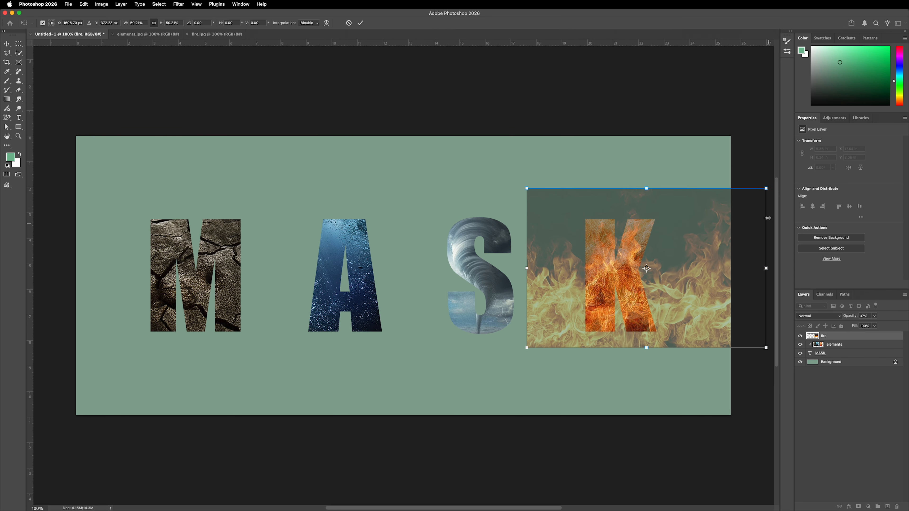
pyautogui.moveTo(766, 189); pyautogui.dragTo(744, 206)
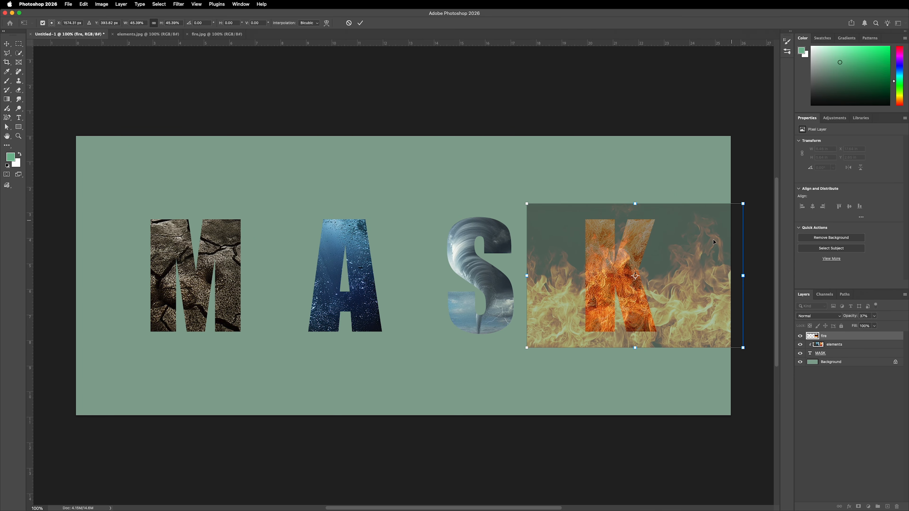
pyautogui.moveTo(670, 279); pyautogui.dragTo(678, 271)
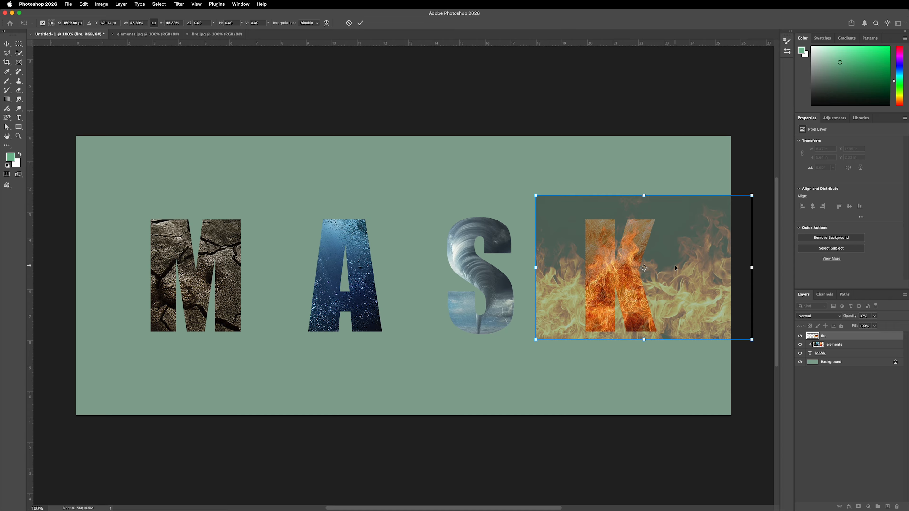
pyautogui.press('Return')
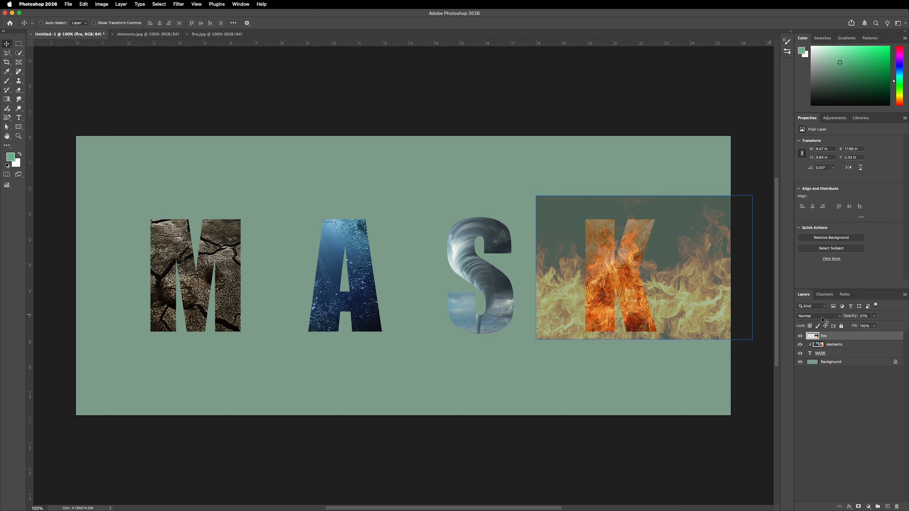
# Step: Restore the fire layer's opacity to 100% and clip it to the MASK text, nudging the flames inside the K
pyautogui.moveTo(850, 319); pyautogui.dragTo(903, 316)
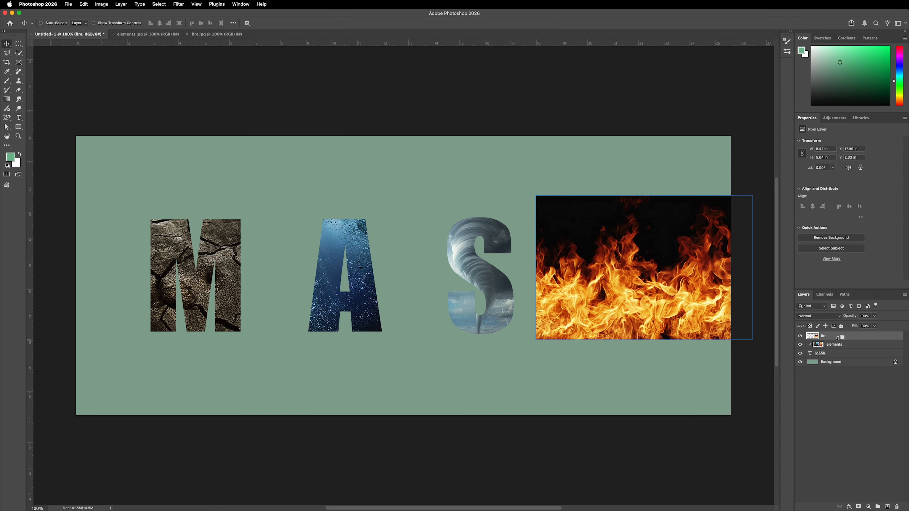
pyautogui.keyDown('alt'); pyautogui.click(847, 339); pyautogui.keyUp('alt')
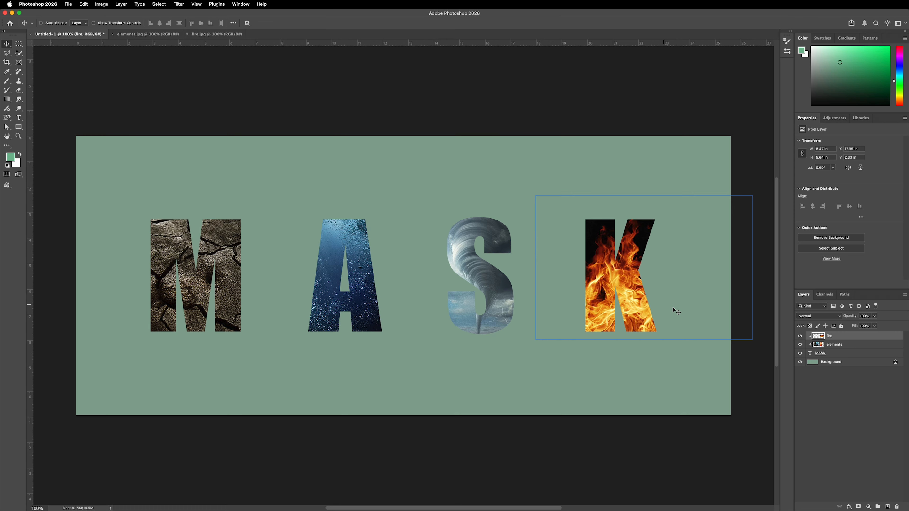
pyautogui.moveTo(688, 311)
pyautogui.mouseDown()
pyautogui.moveTo(677, 310)
pyautogui.moveTo(691, 312)
pyautogui.mouseUp()
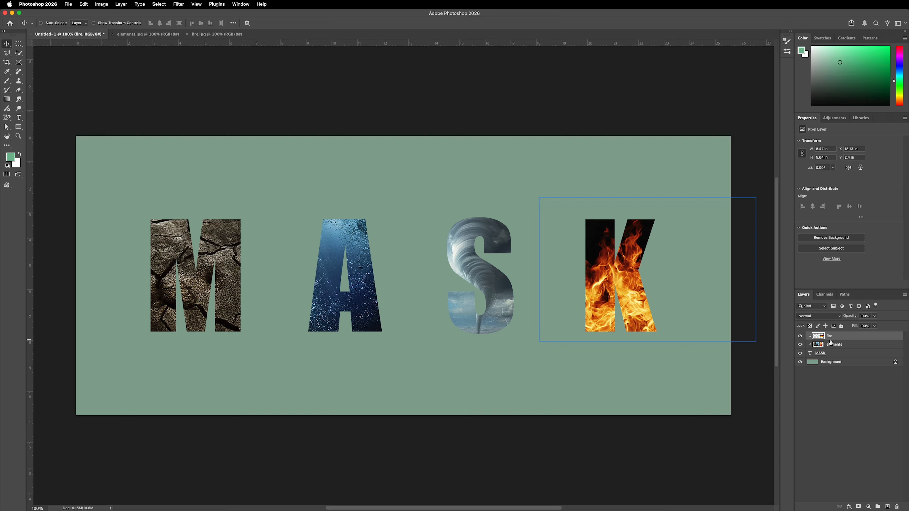
# Step: Try replacing the word MASK with FOUR in the clipped text layer, and discard the text edit
pyautogui.click(842, 345)
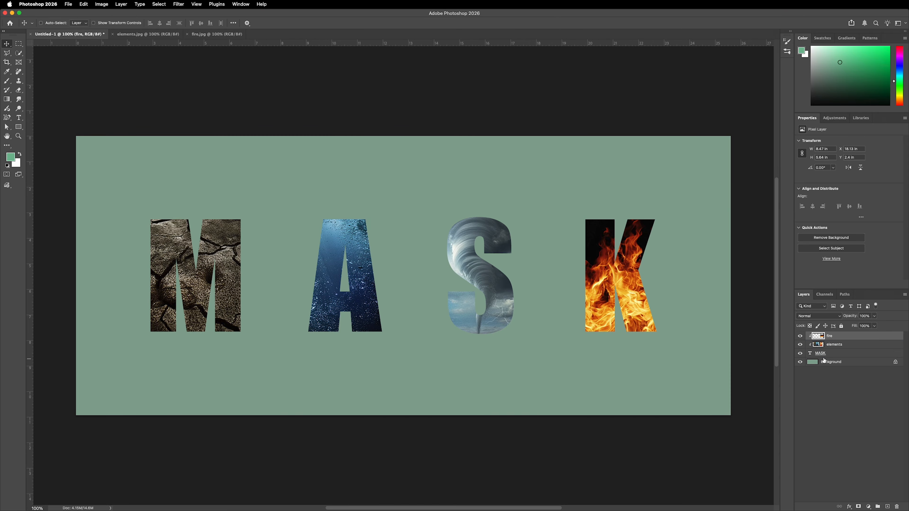
pyautogui.click(816, 354)
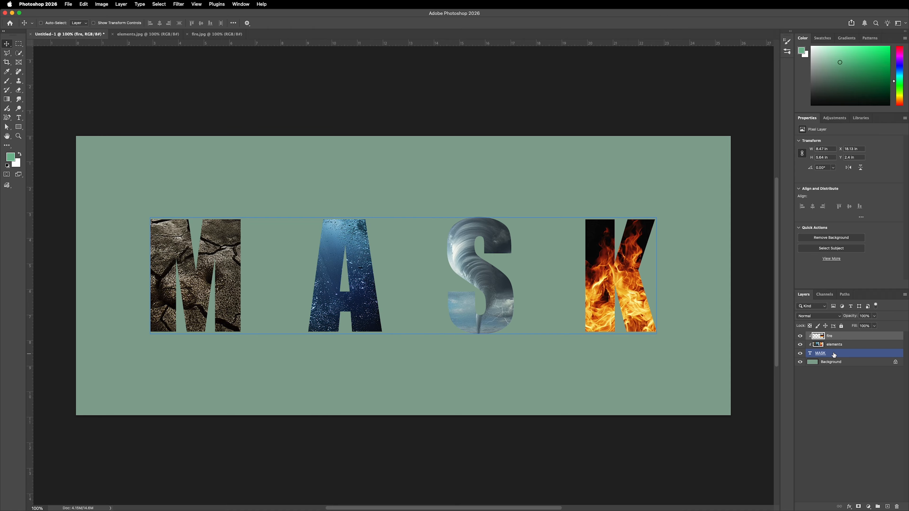
pyautogui.doubleClick(810, 356)
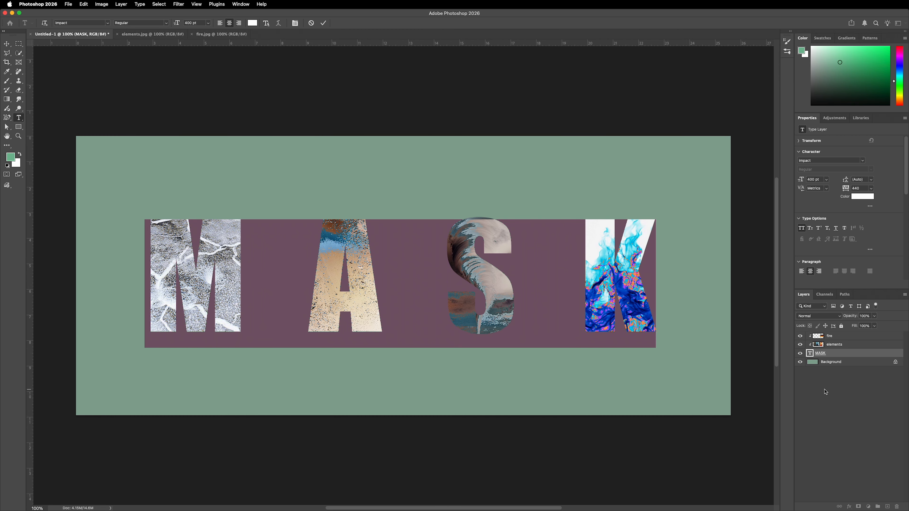
pyautogui.write('FOUR')
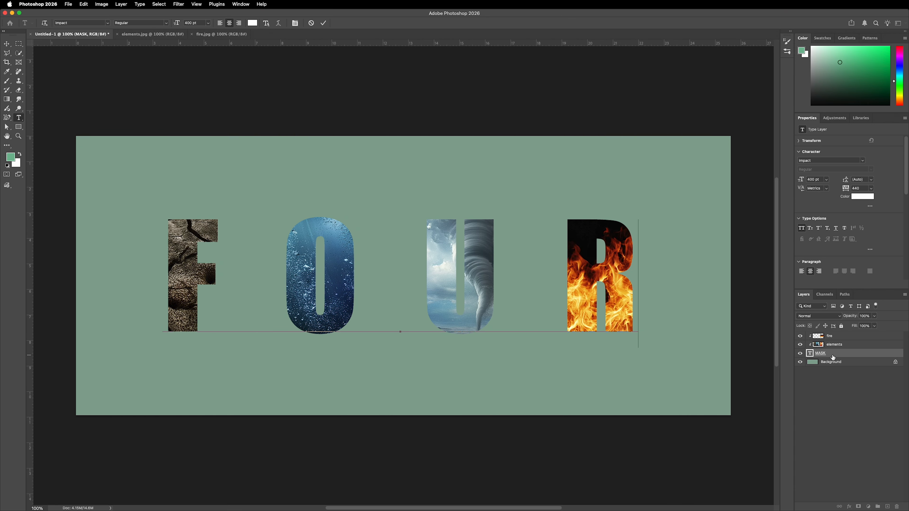
pyautogui.press('Escape')
pyautogui.press('v')
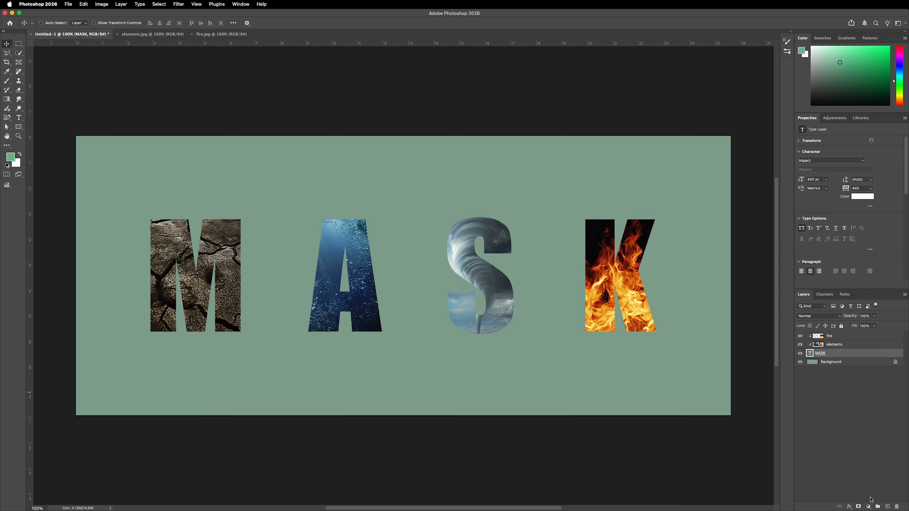
# Step: Add a Hue/Saturation adjustment layer directly above the MASK text layer and set its saturation to +40
pyautogui.click(868, 506)
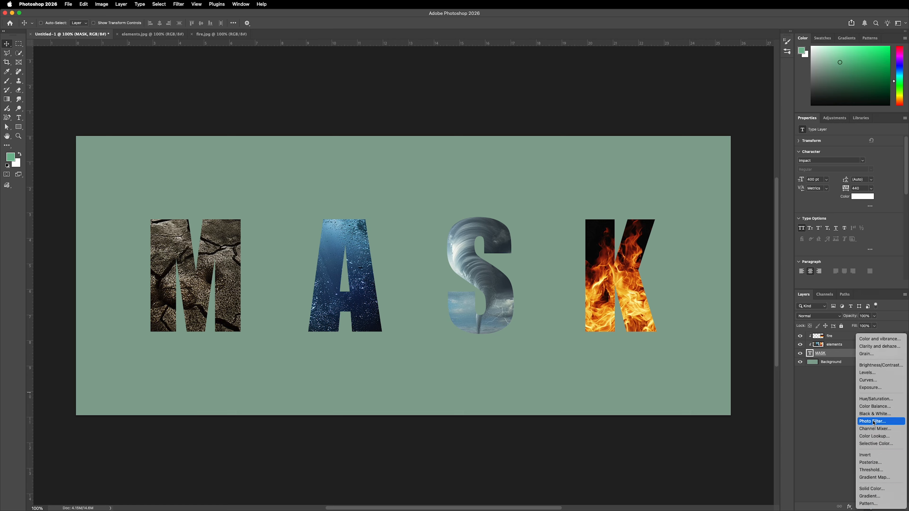
pyautogui.click(875, 399)
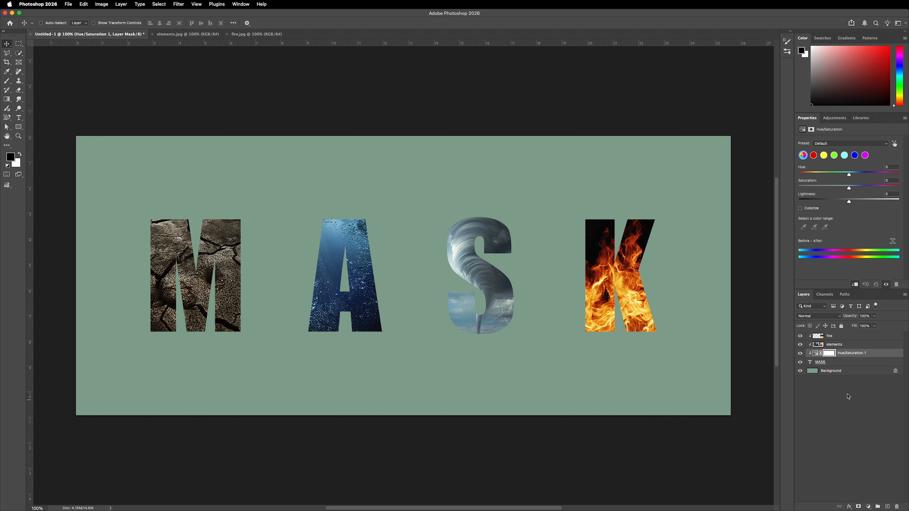
pyautogui.click(841, 364)
pyautogui.click(839, 390)
pyautogui.click(844, 364)
pyautogui.click(830, 354)
pyautogui.click(815, 353)
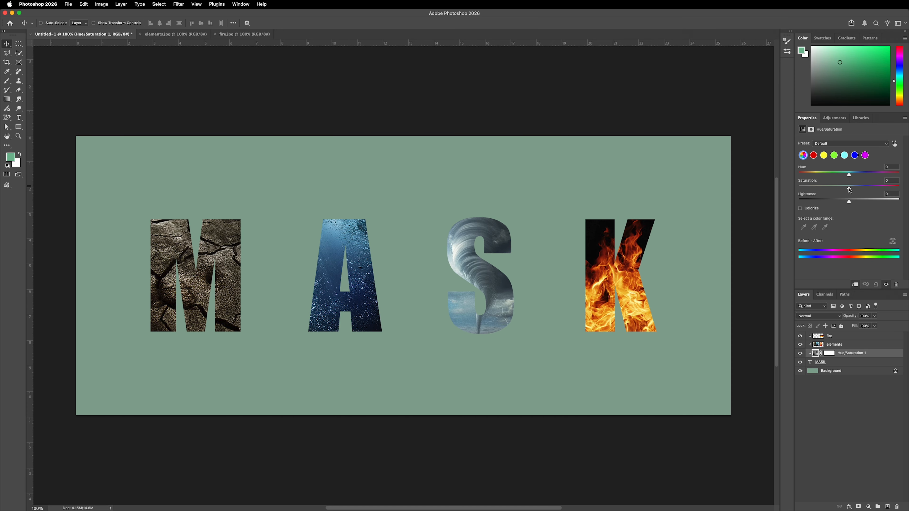
pyautogui.moveTo(850, 190); pyautogui.dragTo(870, 189)
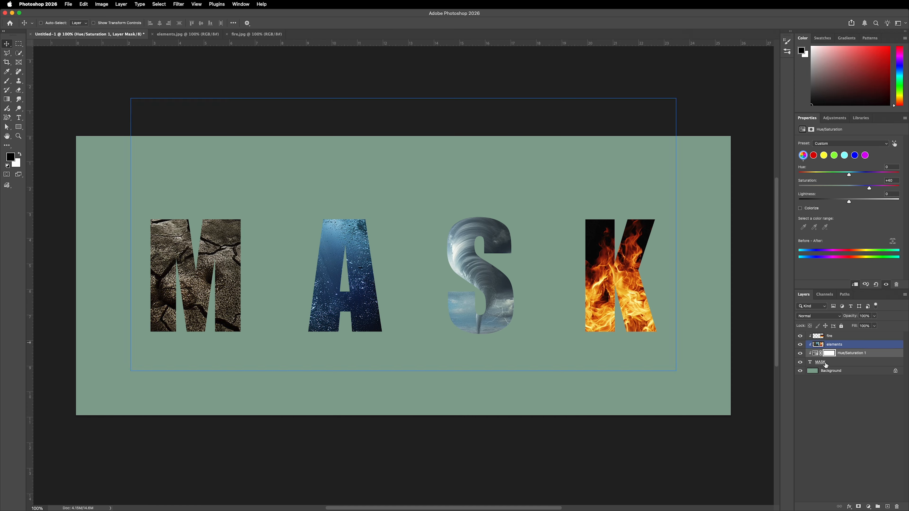
# Step: Toggle the Hue/Saturation layer's visibility to check its effect on the letter images, leaving it visible
pyautogui.click(800, 353)
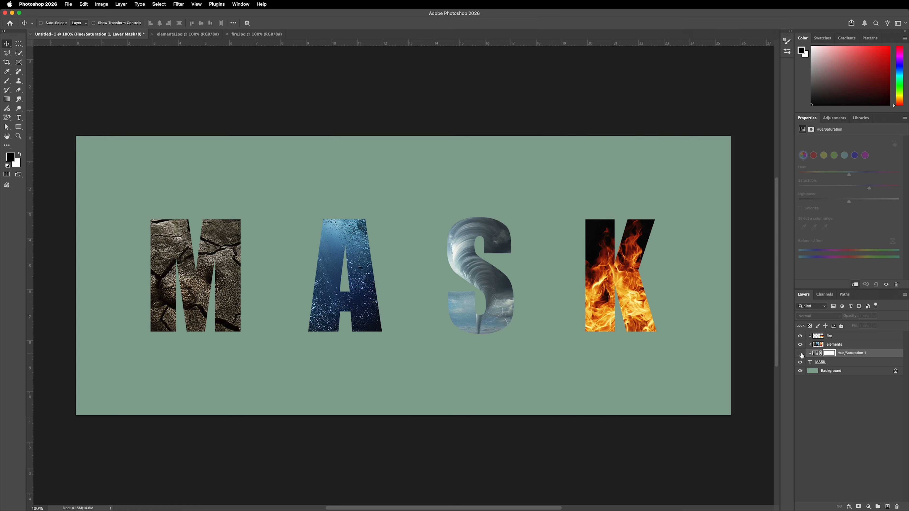
pyautogui.click(800, 354)
pyautogui.click(800, 355)
pyautogui.click(800, 354)
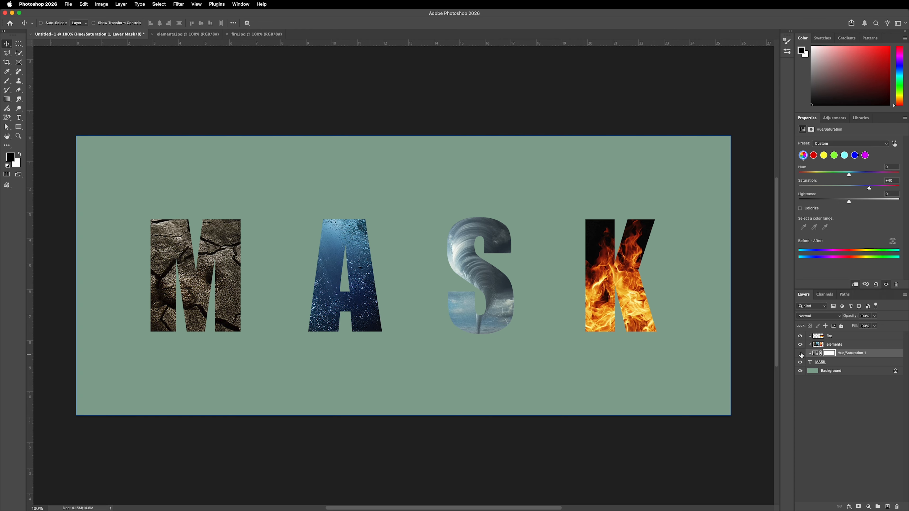
pyautogui.click(801, 354)
pyautogui.click(801, 354)
pyautogui.click(801, 354)
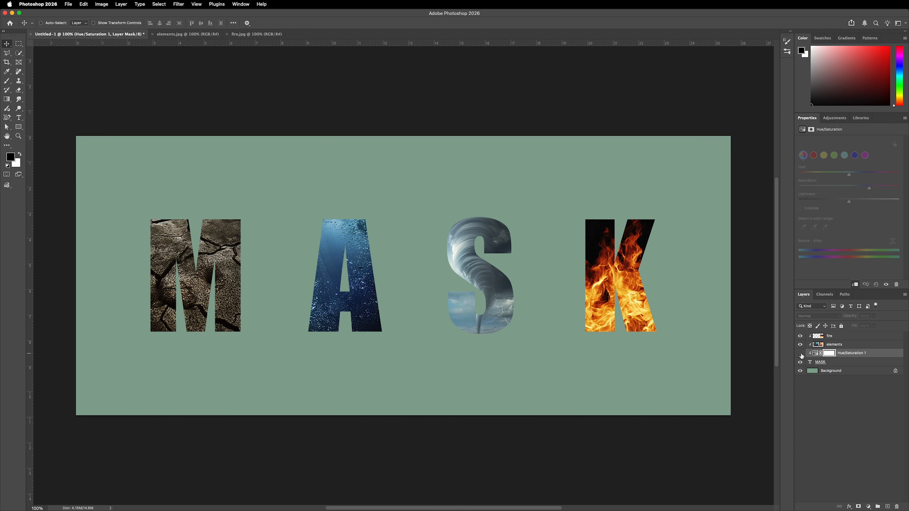
pyautogui.click(800, 354)
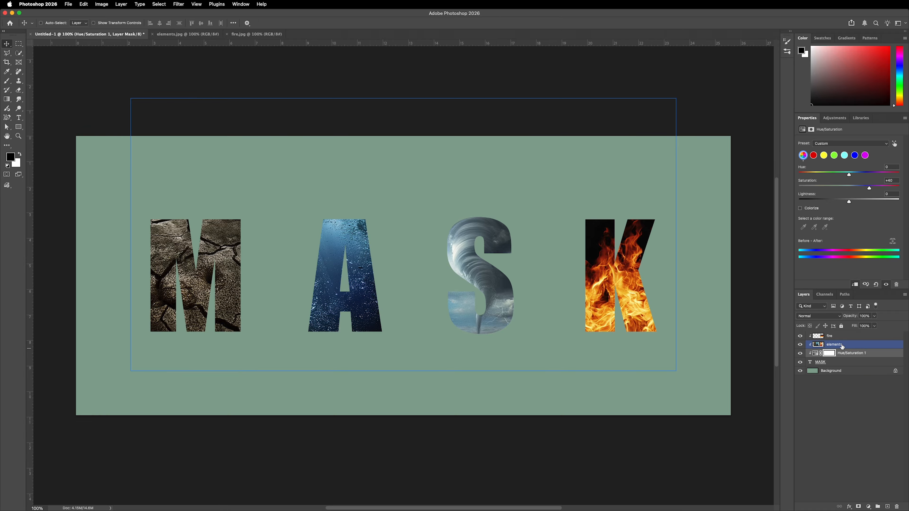
# Step: Move the Hue/Saturation adjustment layer between the elements and fire layers
pyautogui.click(834, 337)
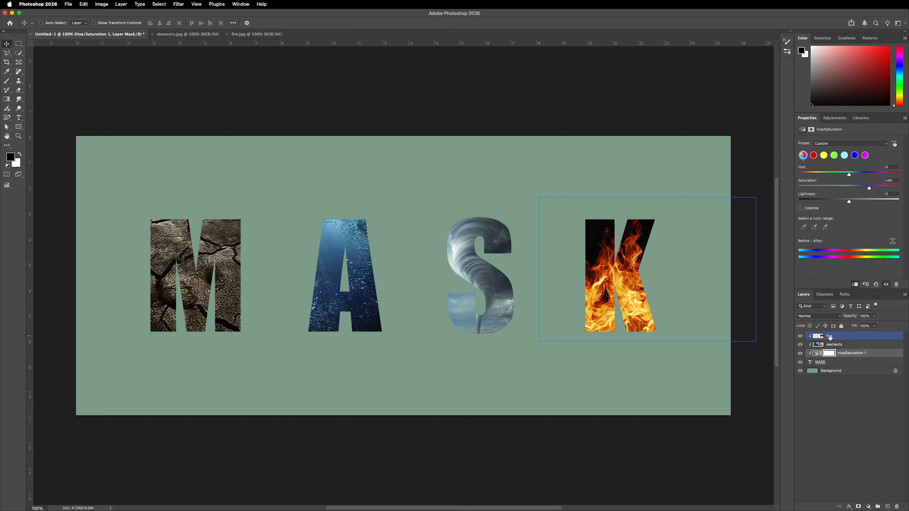
pyautogui.click(843, 387)
pyautogui.moveTo(872, 354); pyautogui.dragTo(871, 345)
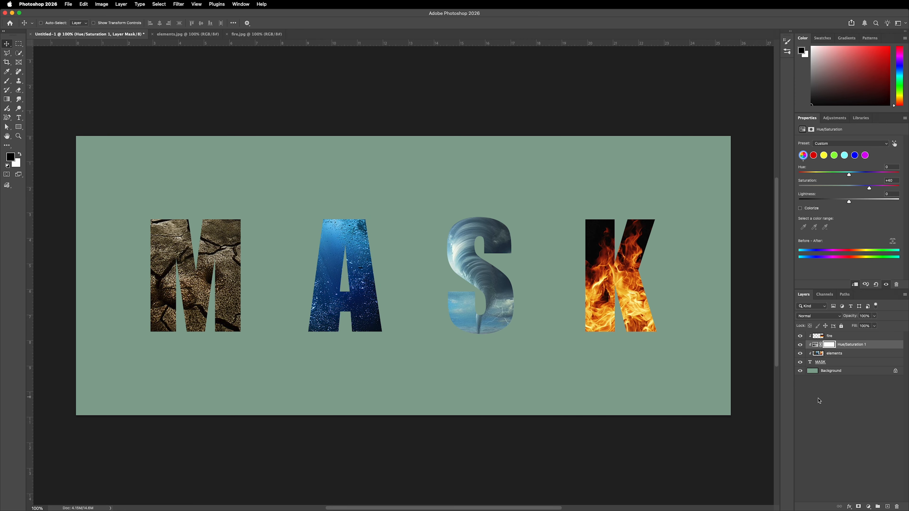
# Step: Compare the letters with and without the moved Hue/Saturation adjustment, leaving it visible and all layers deselected
pyautogui.click(800, 345)
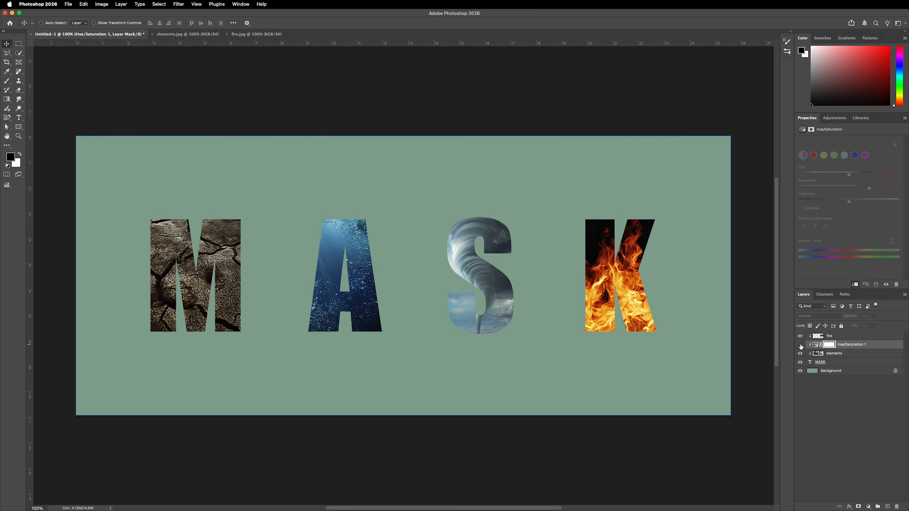
pyautogui.click(801, 345)
pyautogui.click(800, 345)
pyautogui.click(800, 345)
pyautogui.click(801, 345)
pyautogui.click(801, 345)
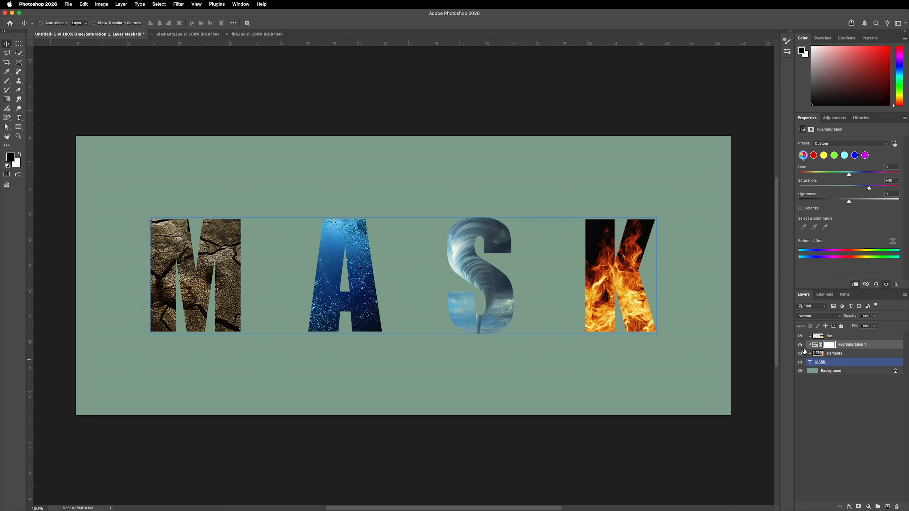
pyautogui.click(849, 338)
pyautogui.click(841, 399)
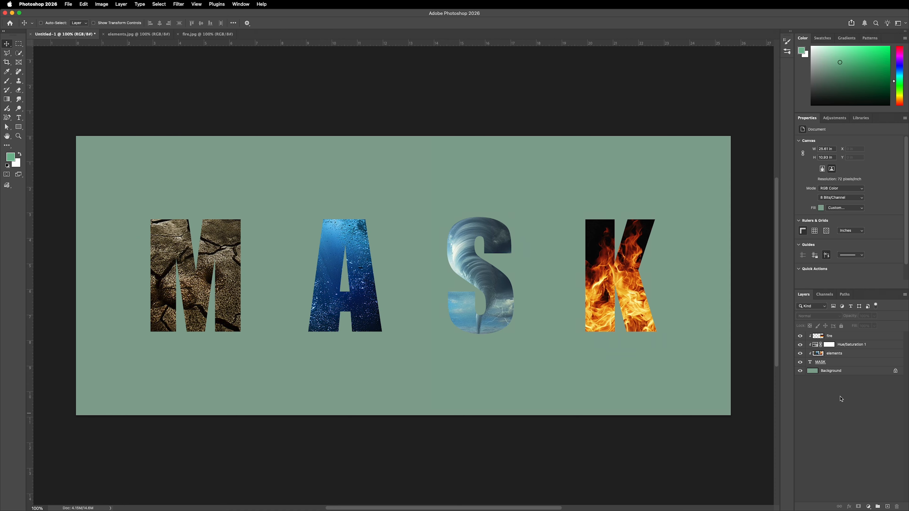